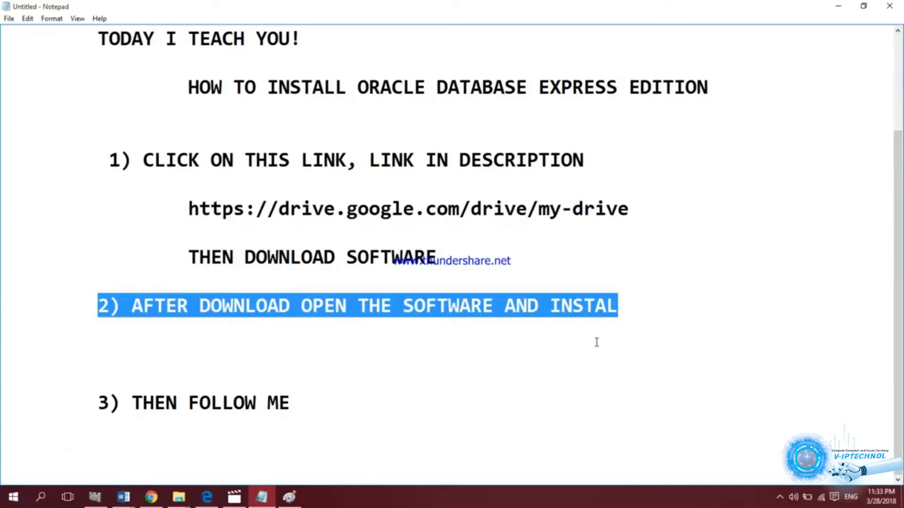
# - Download Oracle_10g_XE.exe from the Oracle Software Drive folder, bypassing the virus-scan warning
pyautogui.moveTo(89, 402); pyautogui.dragTo(319, 399)
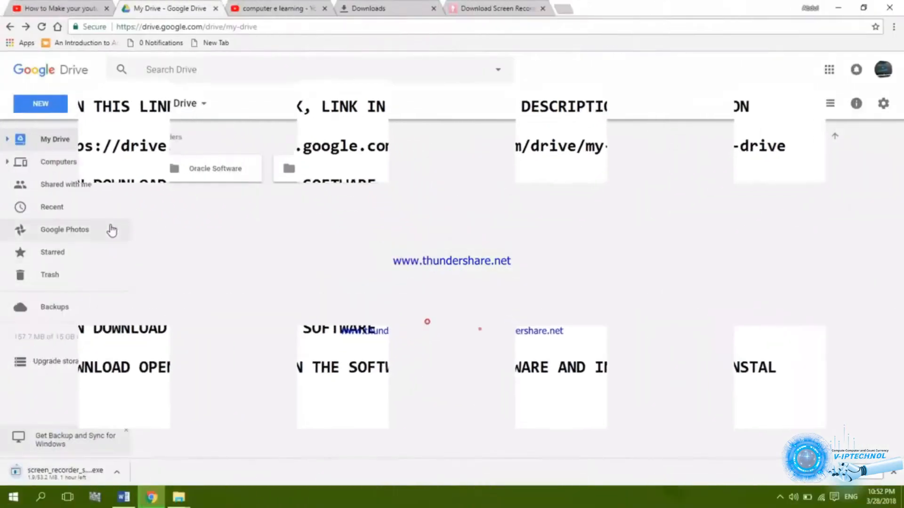
pyautogui.doubleClick(192, 179)
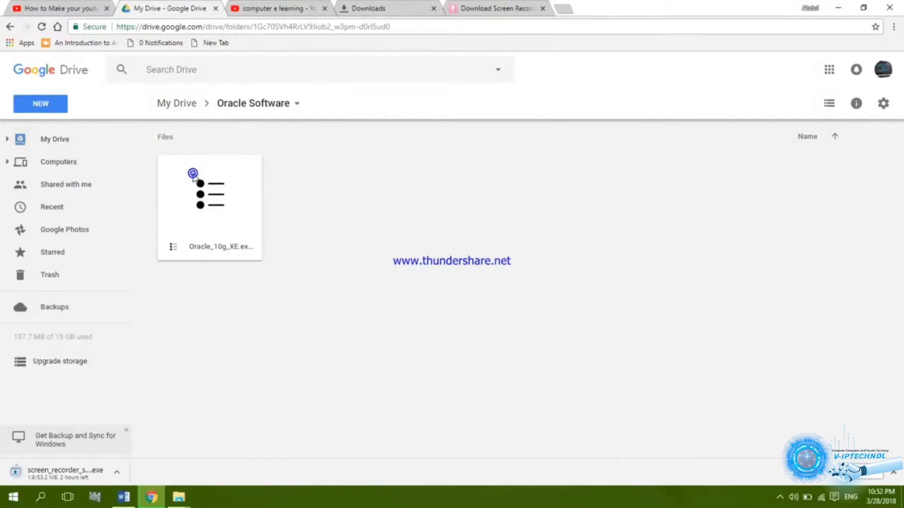
pyautogui.doubleClick(234, 214)
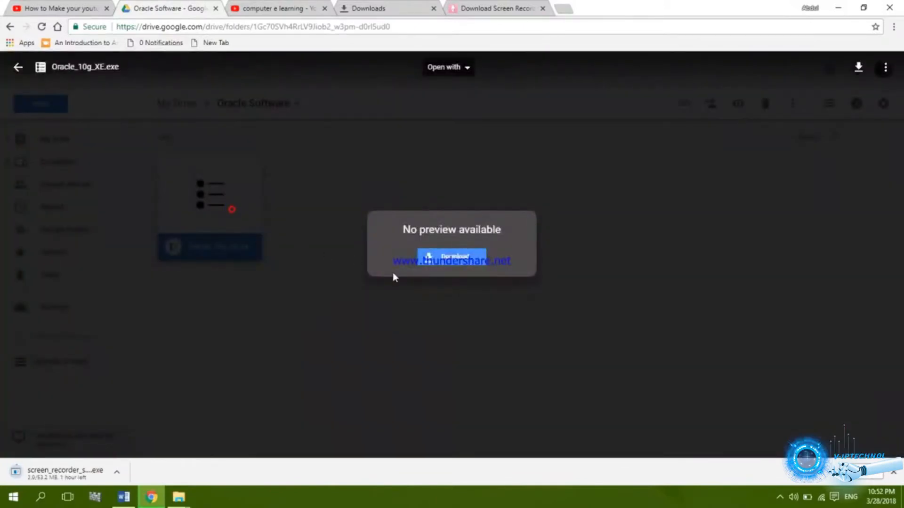
pyautogui.click(431, 262)
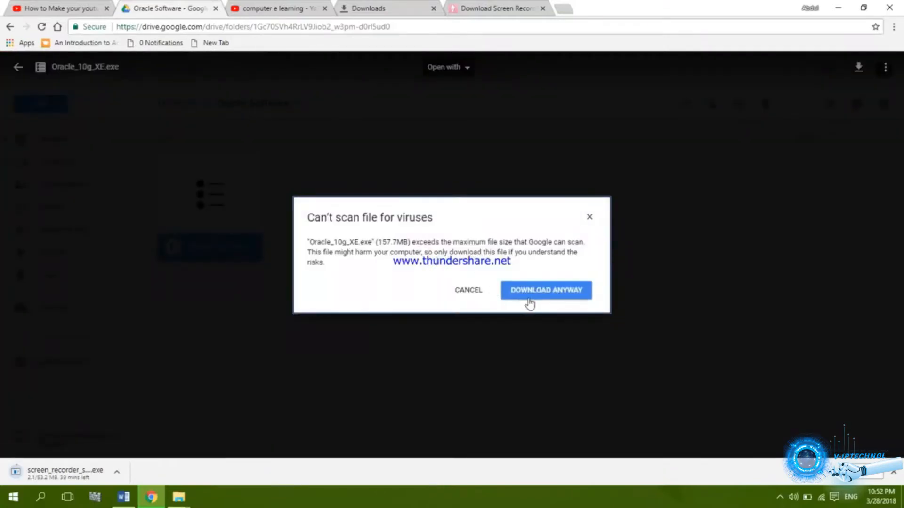
pyautogui.click(534, 294)
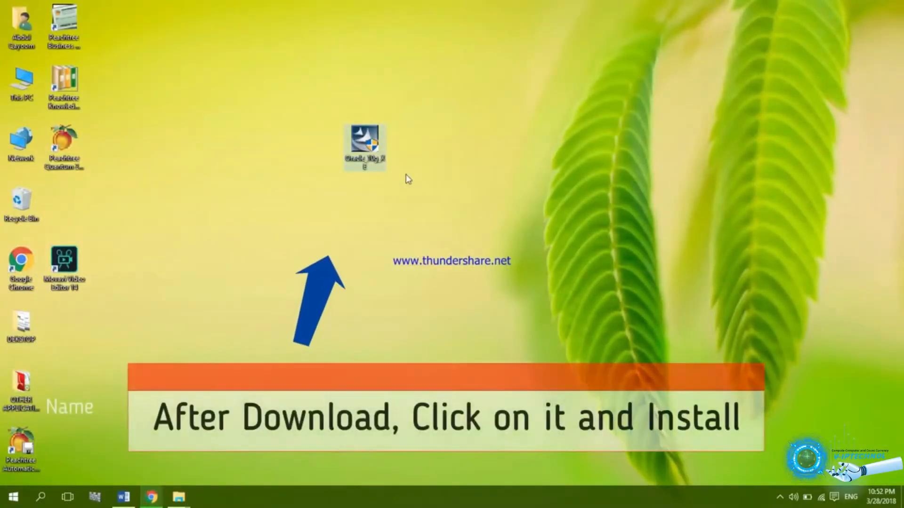
# - Run the downloaded Oracle_10g_XE installer from the desktop
pyautogui.click(579, 192)
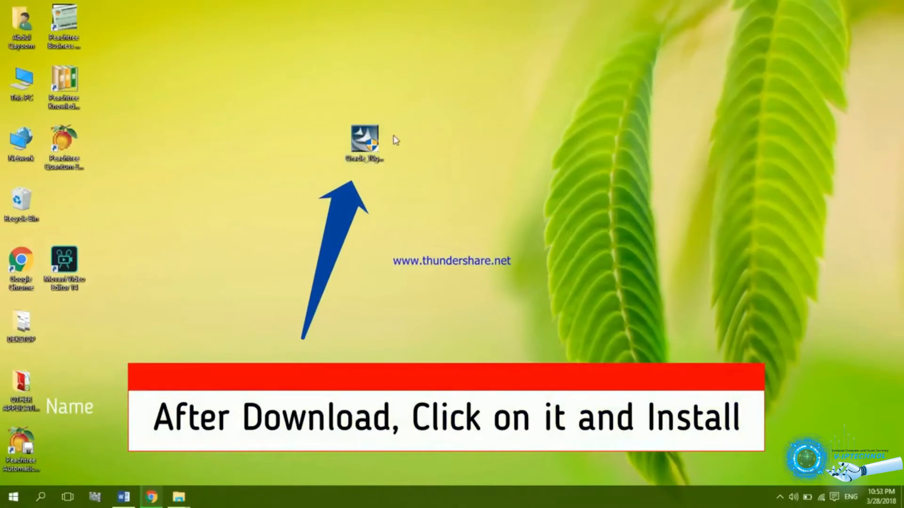
pyautogui.doubleClick(374, 137)
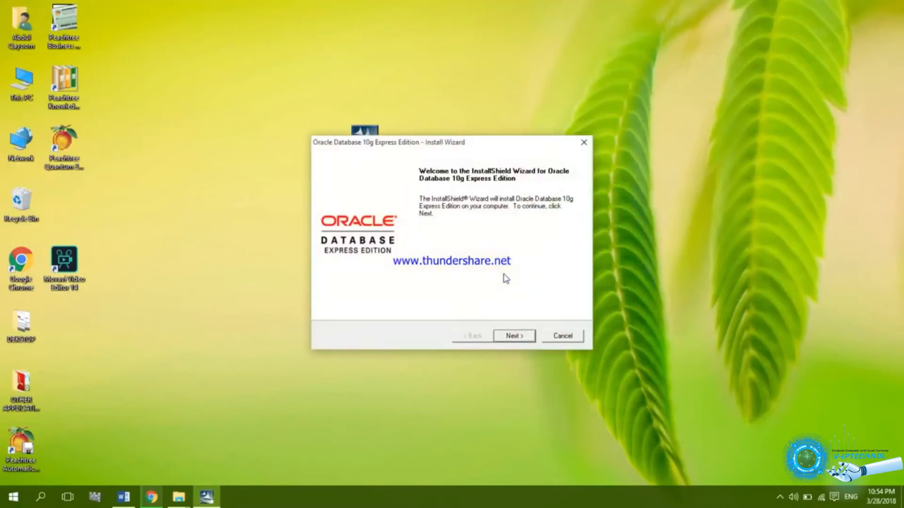
# - Accept the license agreement and advance to the C:\oraclexe\ destination page
pyautogui.click(526, 336)
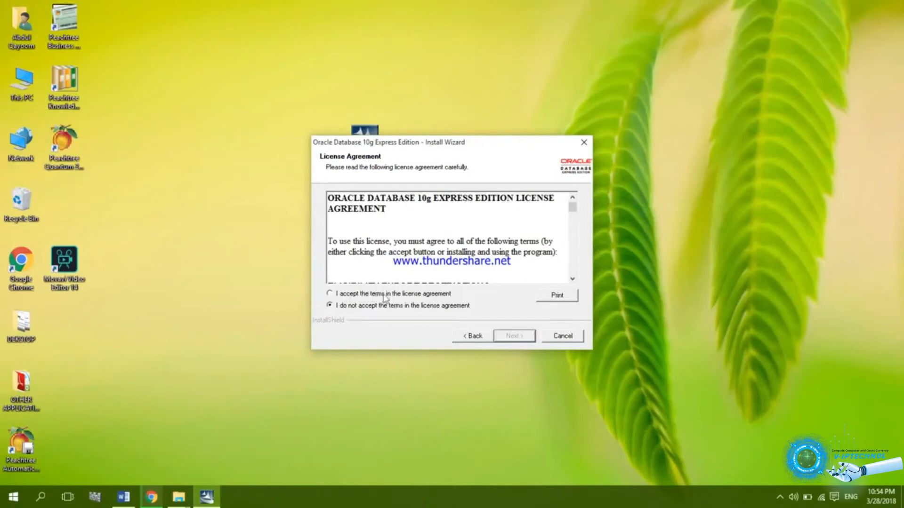
pyautogui.click(371, 294)
pyautogui.click(512, 341)
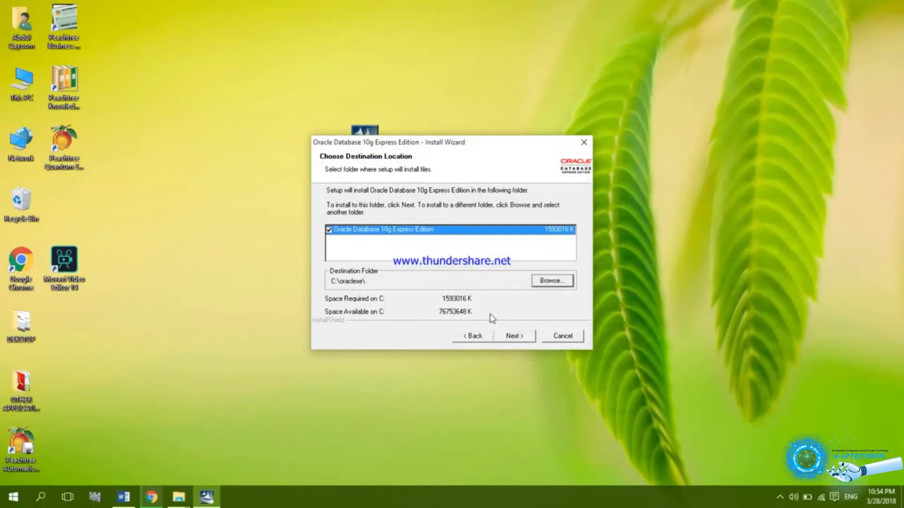
# - Keep C:\oraclexe\, set and confirm the SYS/SYSTEM database password, and start installing
pyautogui.click(513, 337)
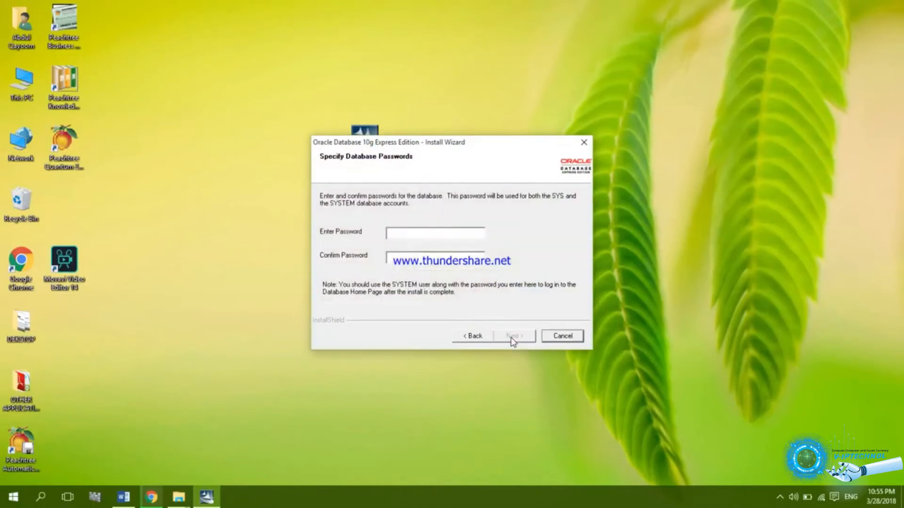
pyautogui.click(458, 234)
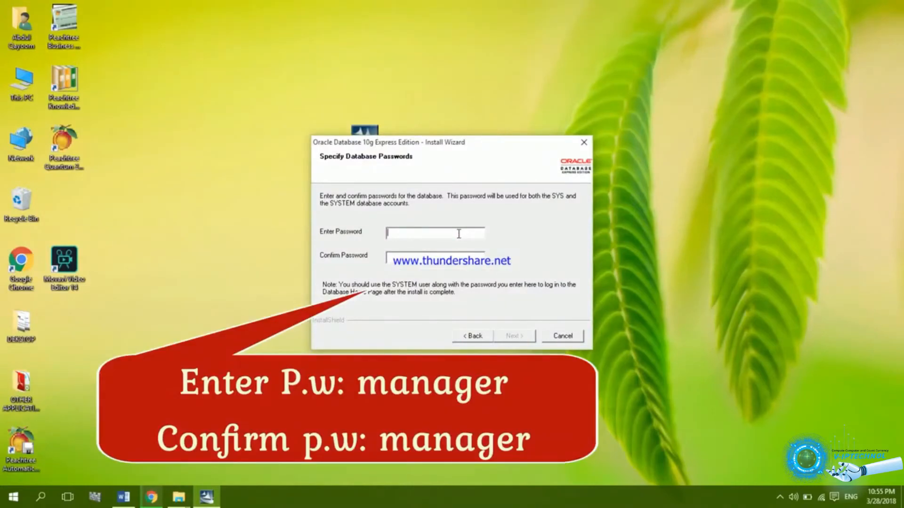
pyautogui.write('manager')
pyautogui.click(467, 258)
pyautogui.write('manager')
pyautogui.click(516, 337)
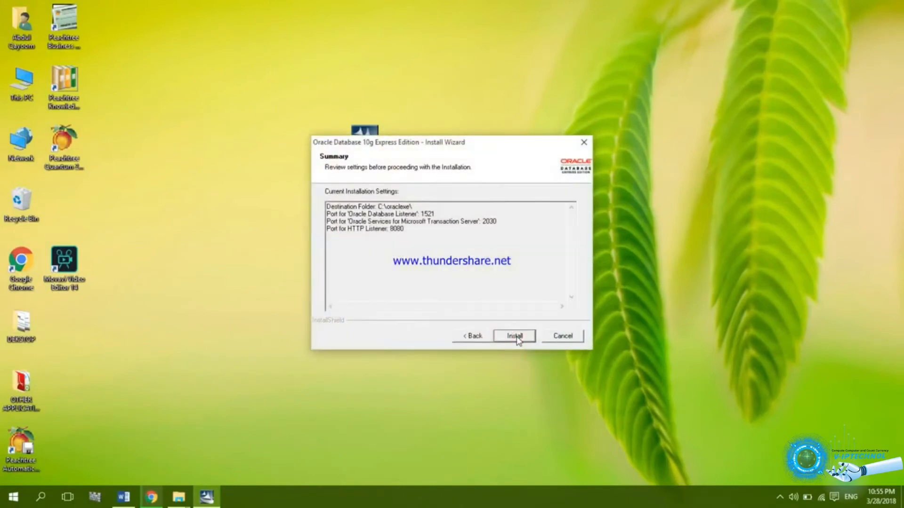
pyautogui.click(515, 336)
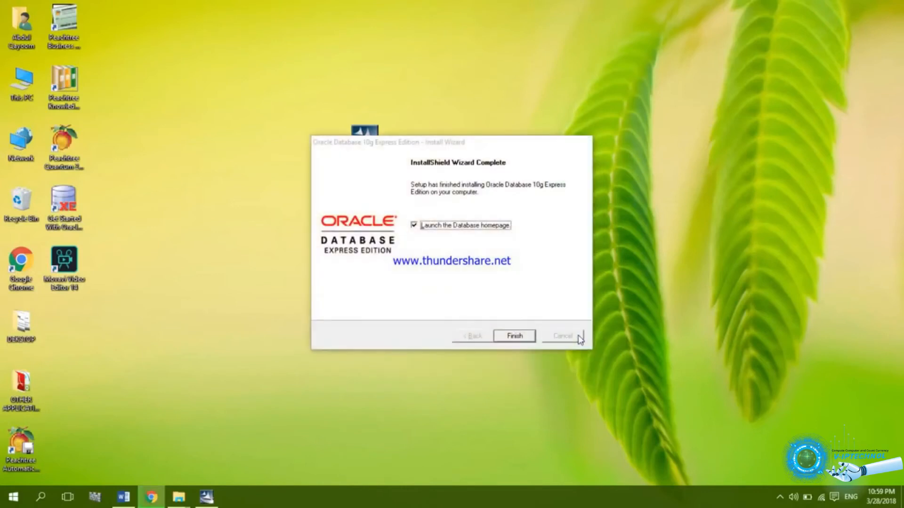
# - Finish the installation with 'Launch the Database homepage' left checked
pyautogui.click(526, 337)
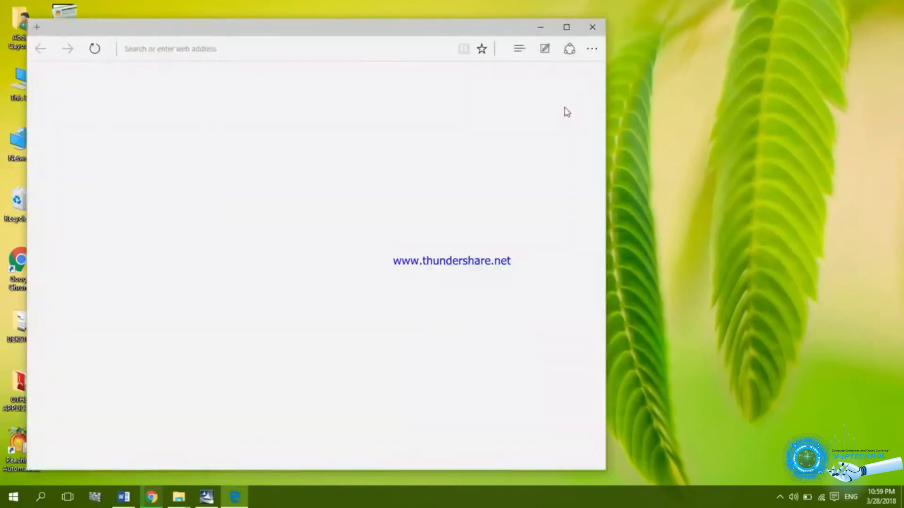
# - Log in to the maximized database home page as user system with its password
pyautogui.click(567, 28)
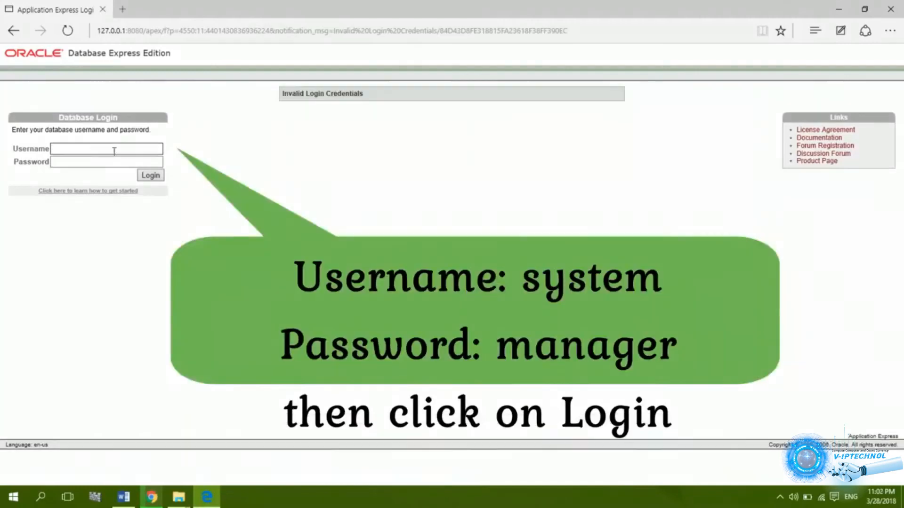
pyautogui.click(156, 149)
pyautogui.write('sys')
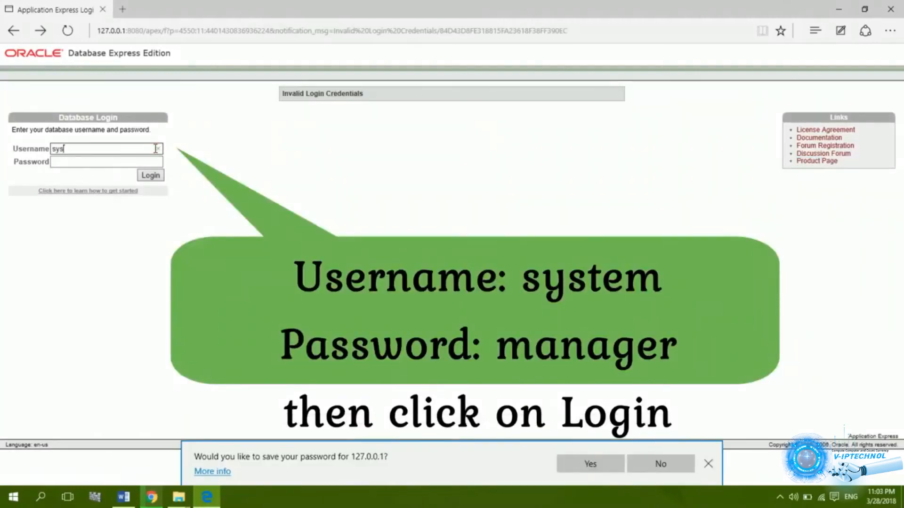
pyautogui.write('tem')
pyautogui.press('Tab')
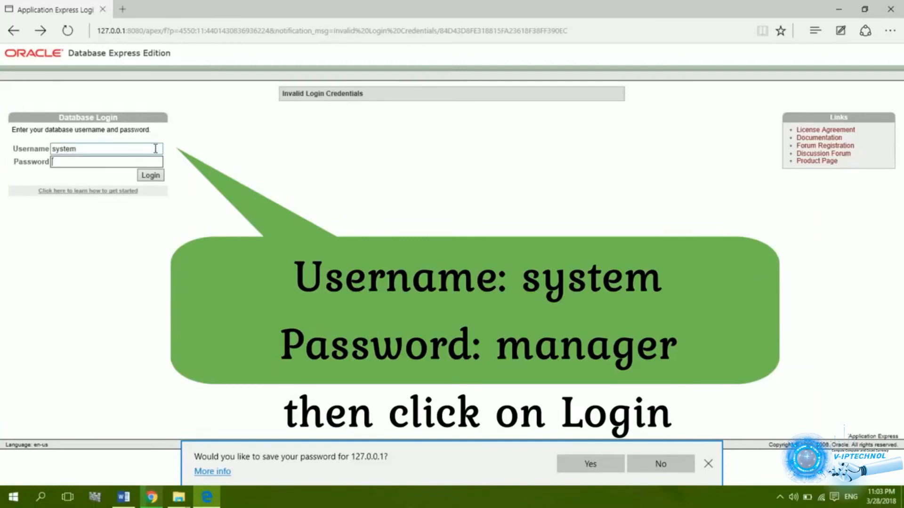
pyautogui.write('manager')
pyautogui.click(159, 180)
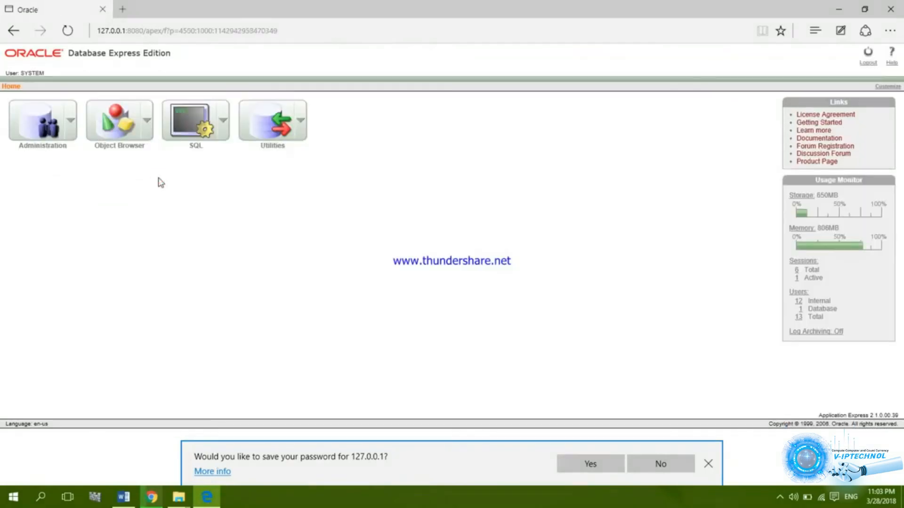
# - Go to Administration > Database Users and open the HR user's settings
pyautogui.click(29, 125)
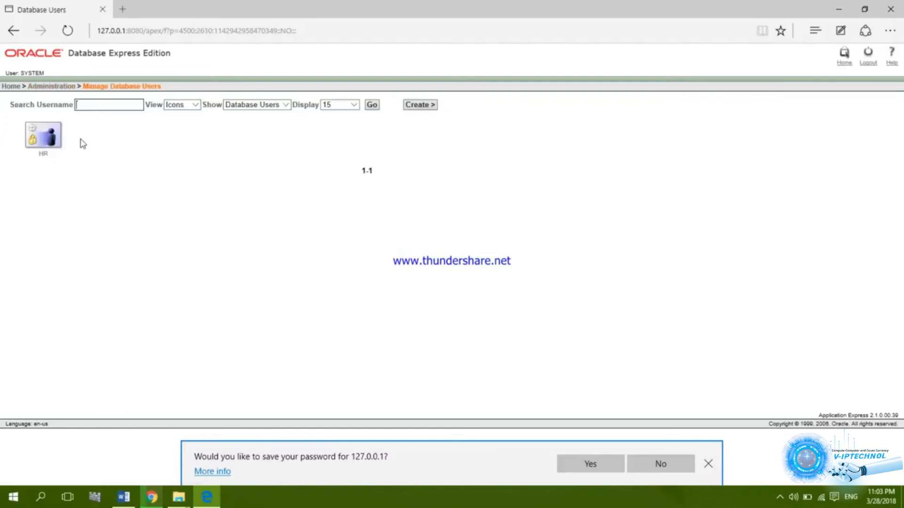
pyautogui.click(49, 141)
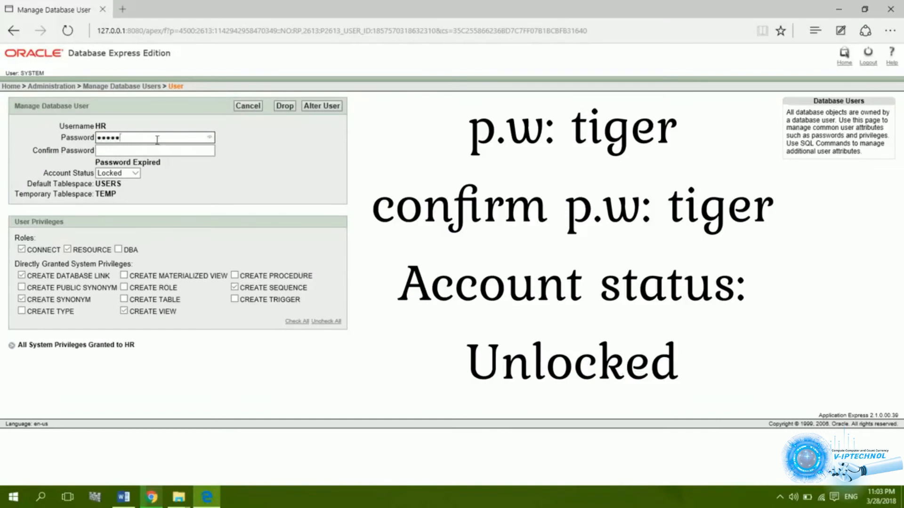
# - Enter and confirm a new password for the HR user
pyautogui.click(210, 137)
pyautogui.click(205, 151)
pyautogui.write('ti')
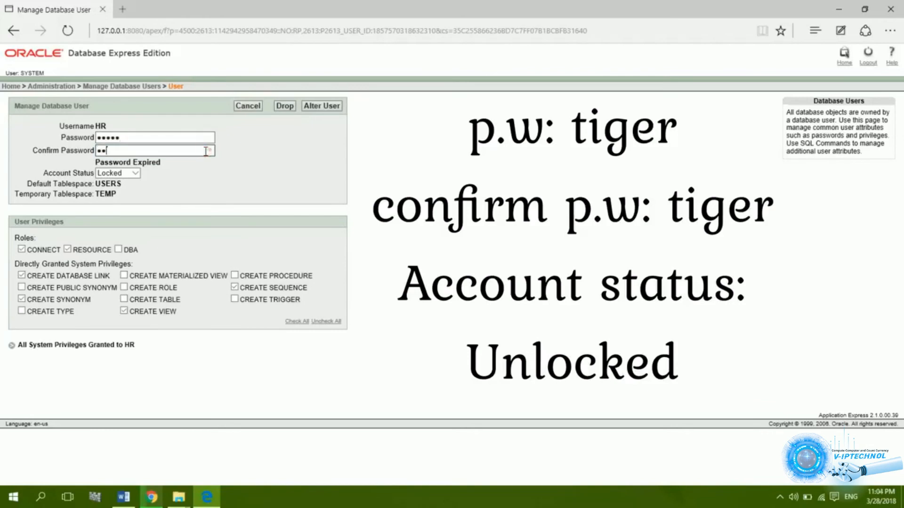
pyautogui.write('ger')
pyautogui.click(210, 150)
# - Set HR's account status to Unlocked, apply with Alter User, and return Home
pyautogui.click(135, 173)
pyautogui.click(130, 186)
pyautogui.click(449, 179)
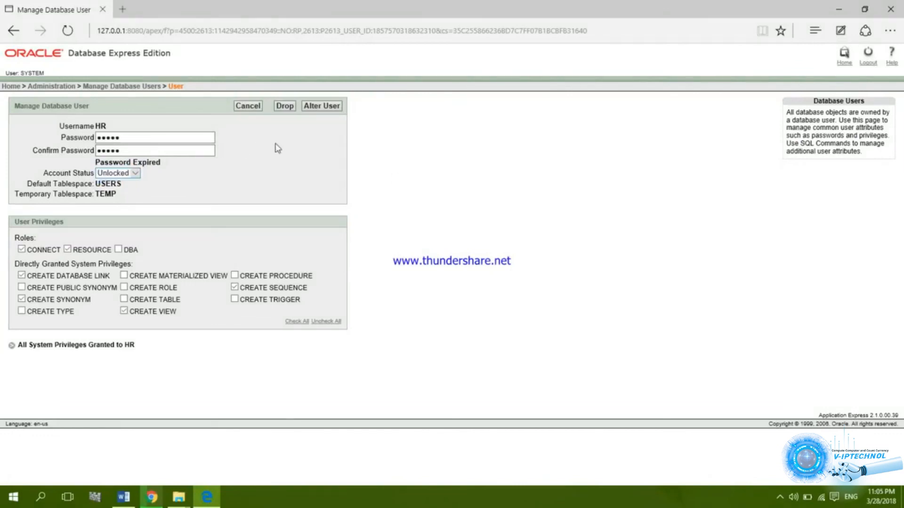
pyautogui.click(332, 108)
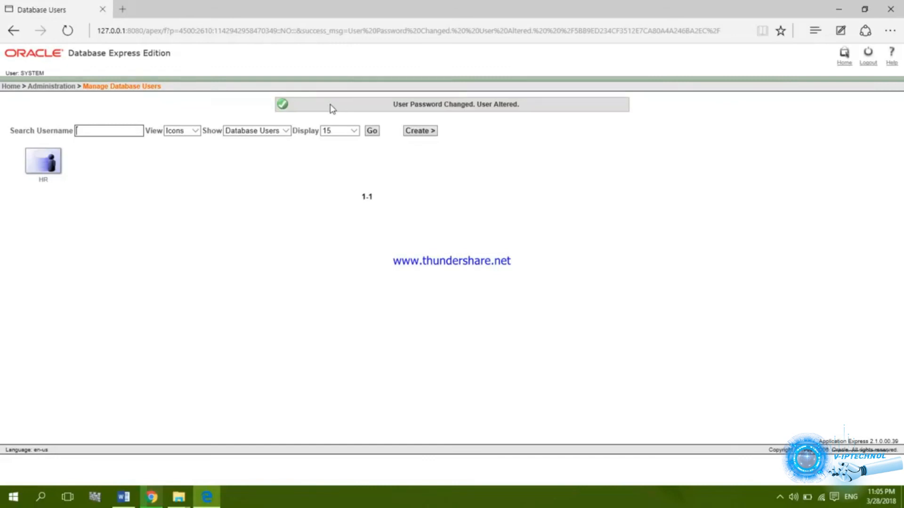
pyautogui.click(18, 87)
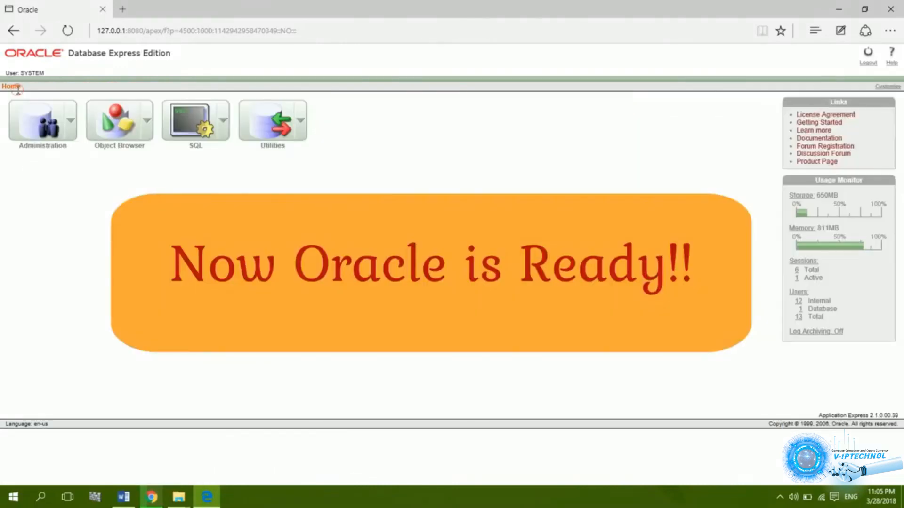